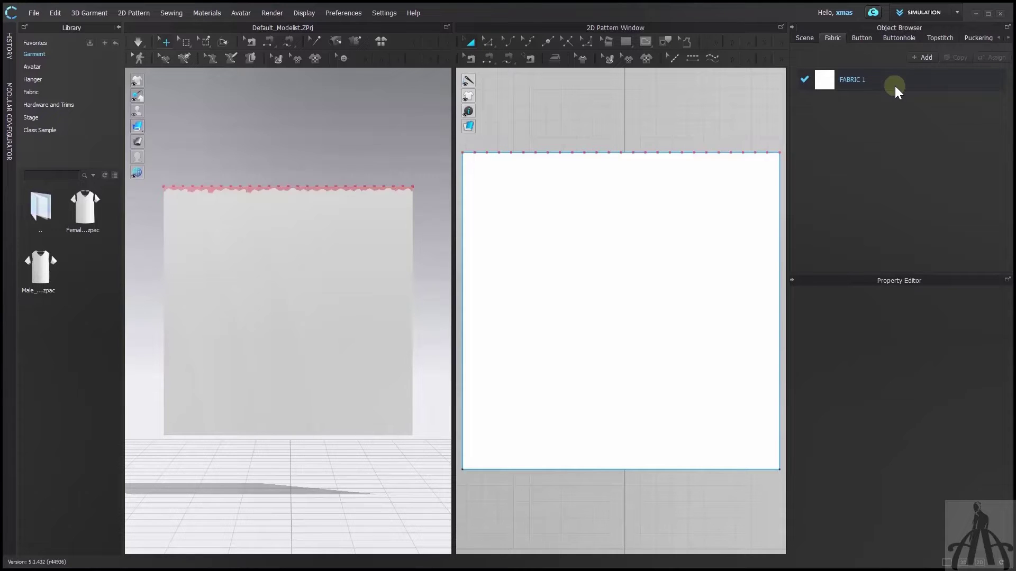
Step: Show FABRIC 1's detailed Physical Property values: stretch 27, shear 0, bending 38
left_click(894, 86)
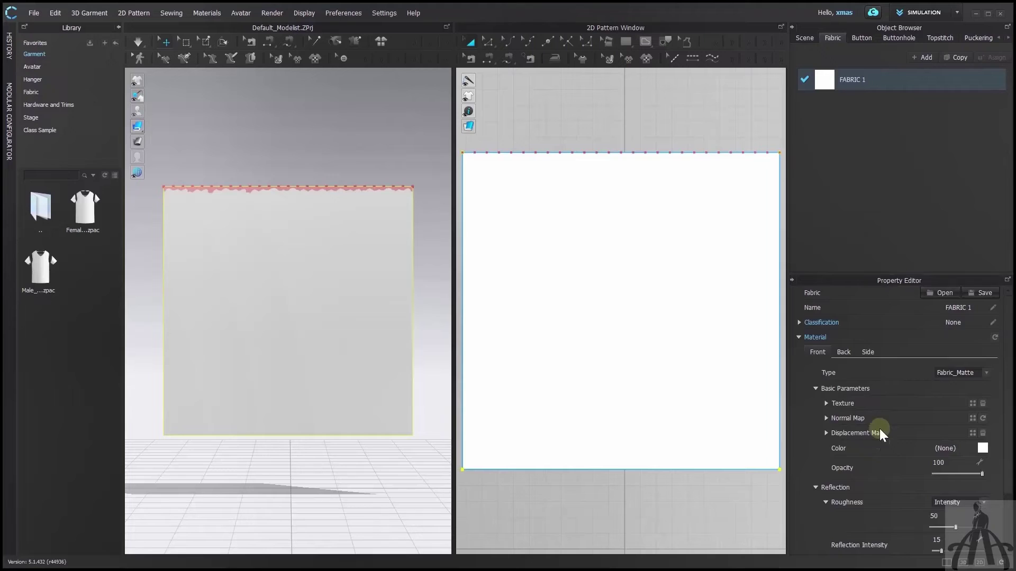
scroll(879, 432, "down", 3)
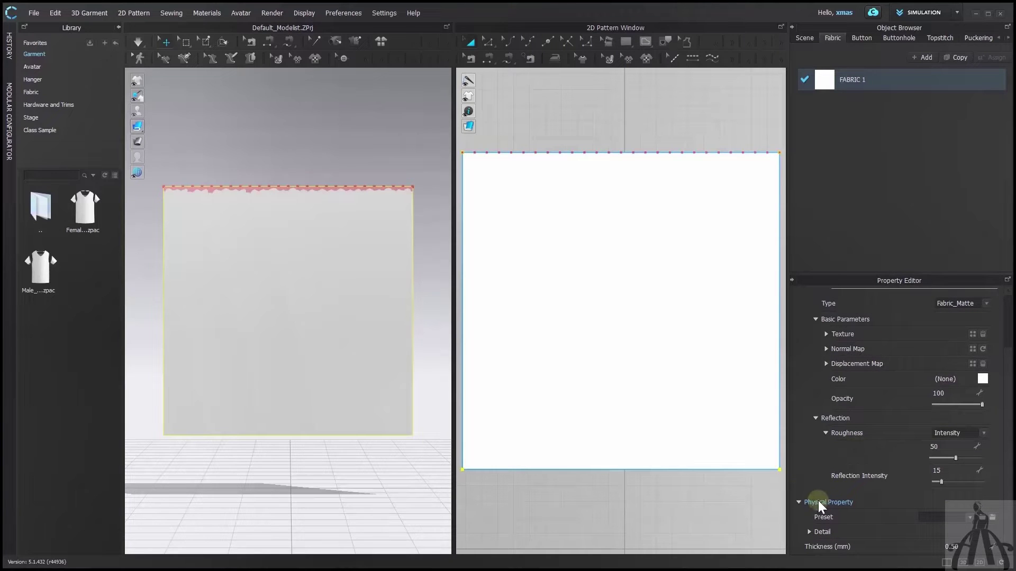
left_click(808, 532)
scroll(808, 532, "down", 7)
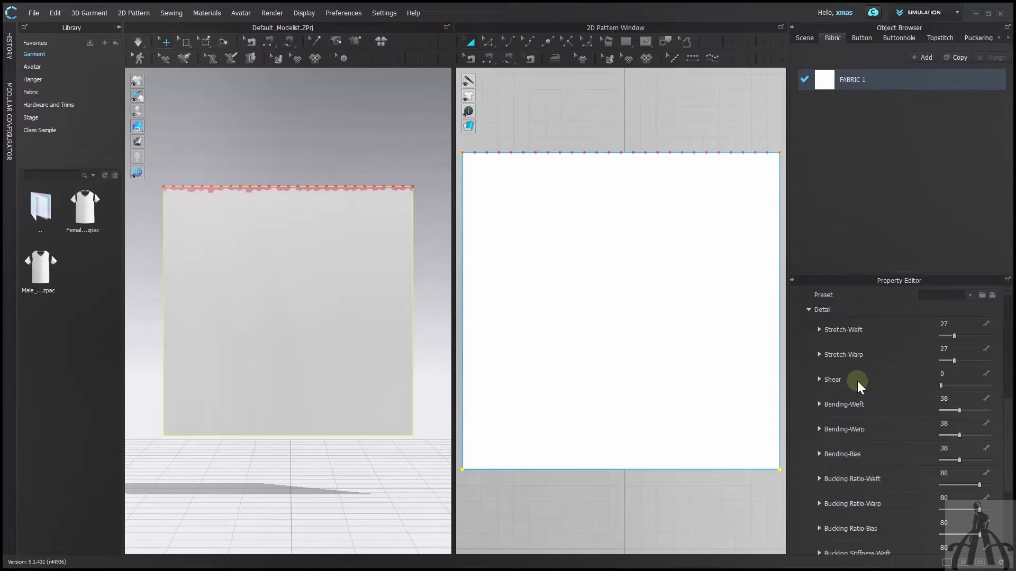
scroll(875, 513, "down", 5)
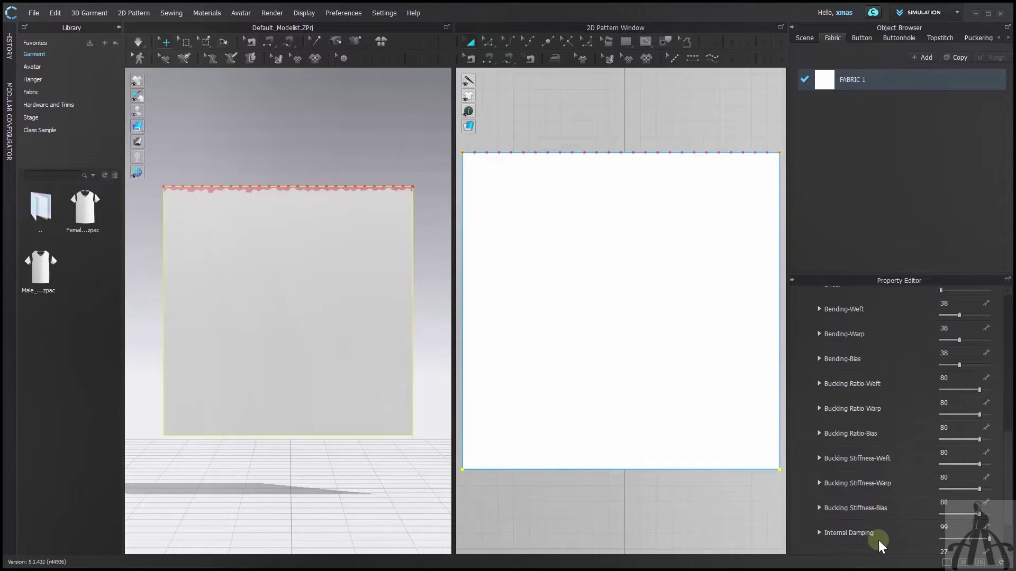
scroll(879, 541, "up", 7)
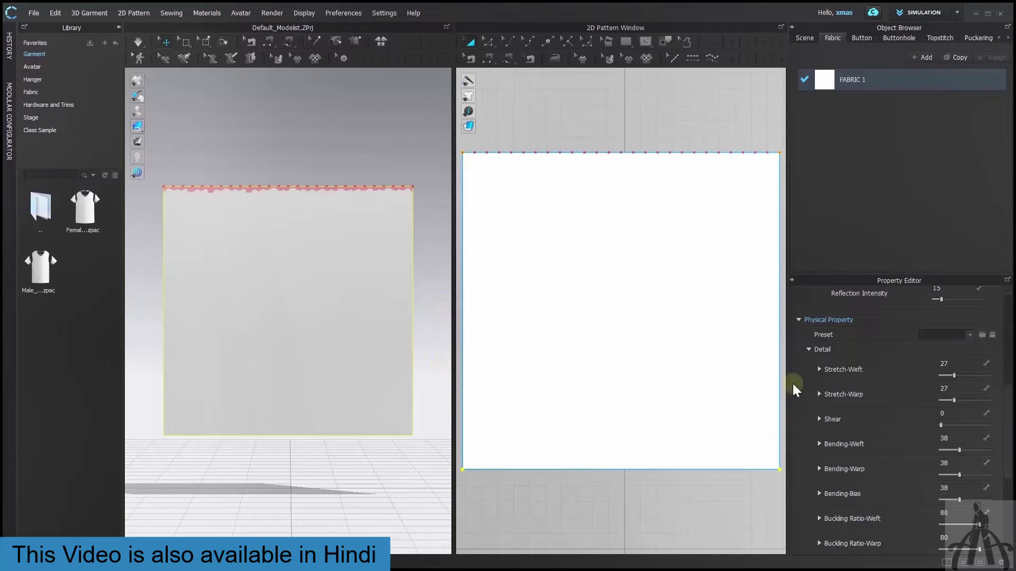
Step: Set FABRIC 1's Stretch-Warp to 0 and simulate so the swatch drops onto the floor
left_click(942, 389)
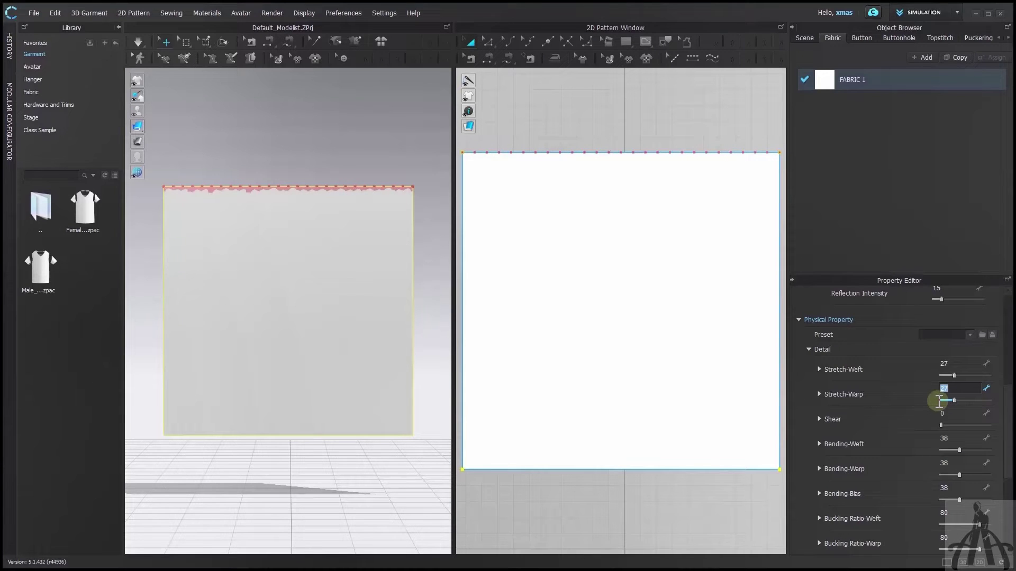
type("0")
key("Return")
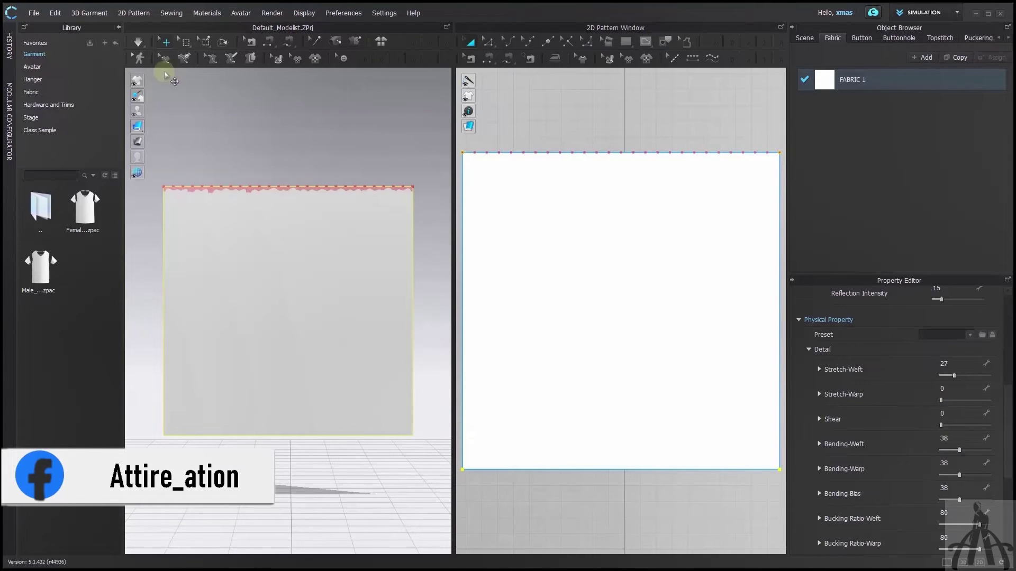
left_click(141, 45)
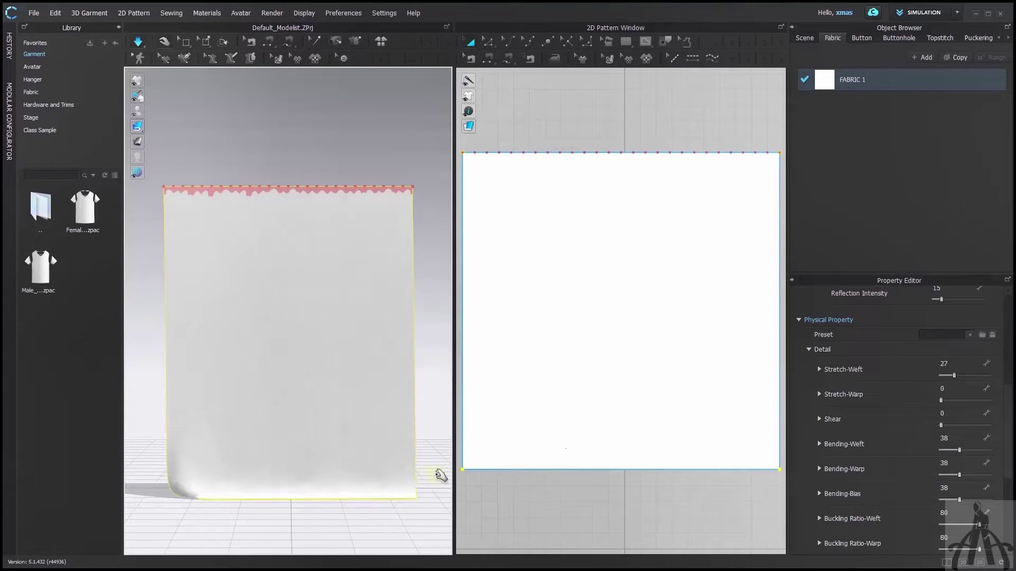
Step: Try Stretch-Warp values, restoring 27 and then setting 10
double_click(954, 388)
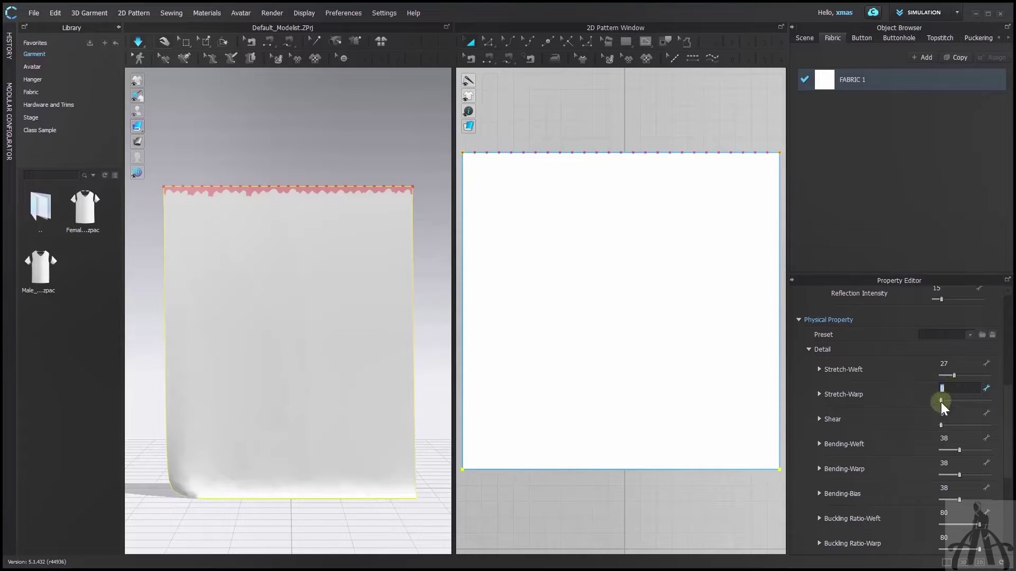
key("Return")
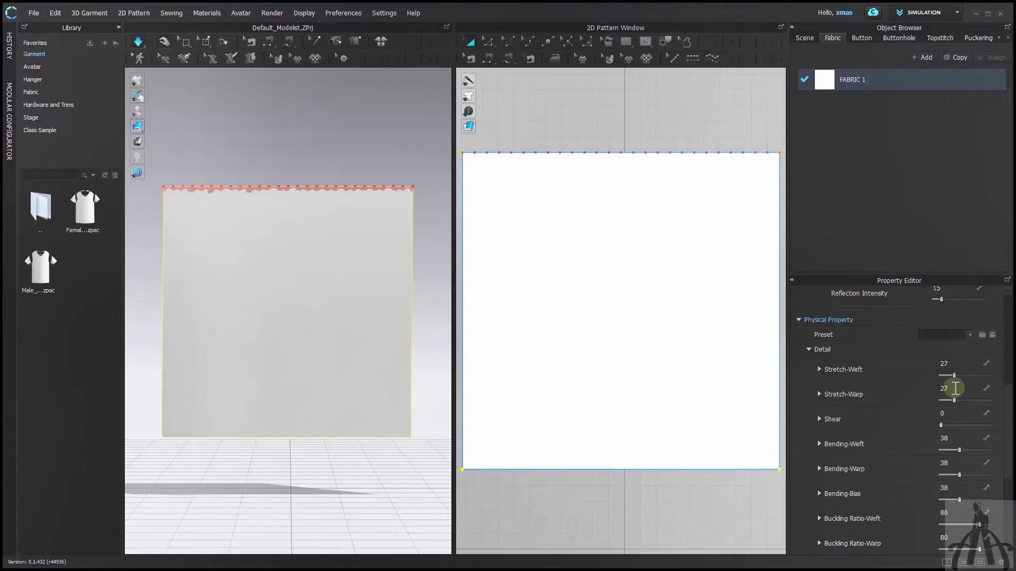
double_click(955, 388)
type("10")
key("Return")
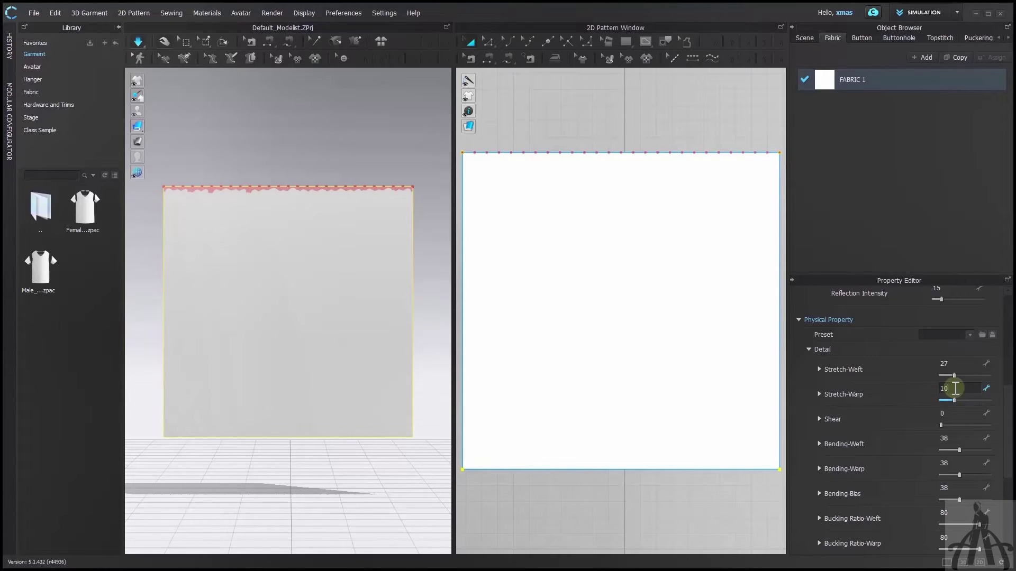
Step: Try Stretch-Weft values of 40, 5 and 0
double_click(953, 360)
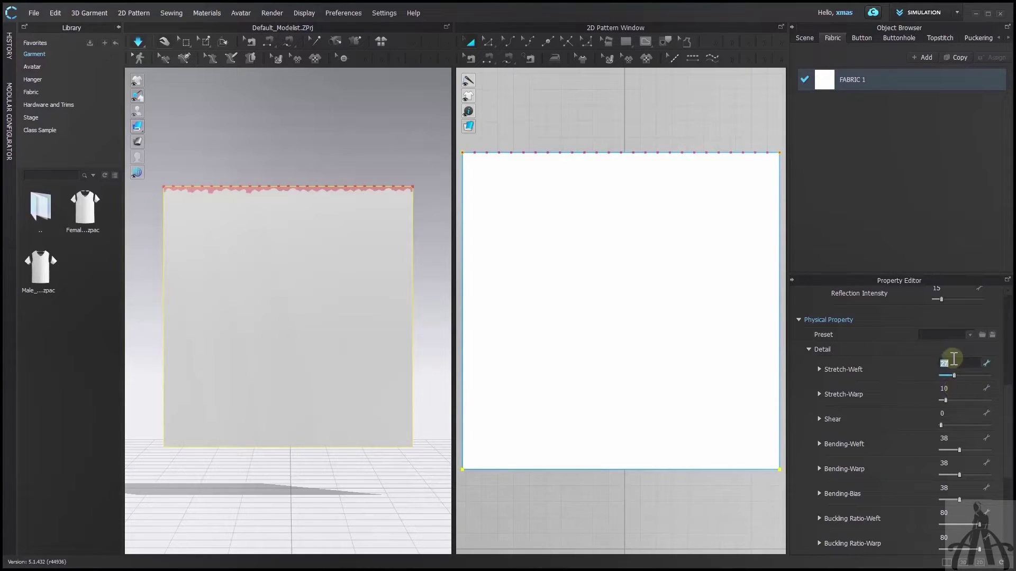
type("40")
key("Return")
double_click(953, 360)
type("5")
key("Return")
double_click(954, 360)
key("Return")
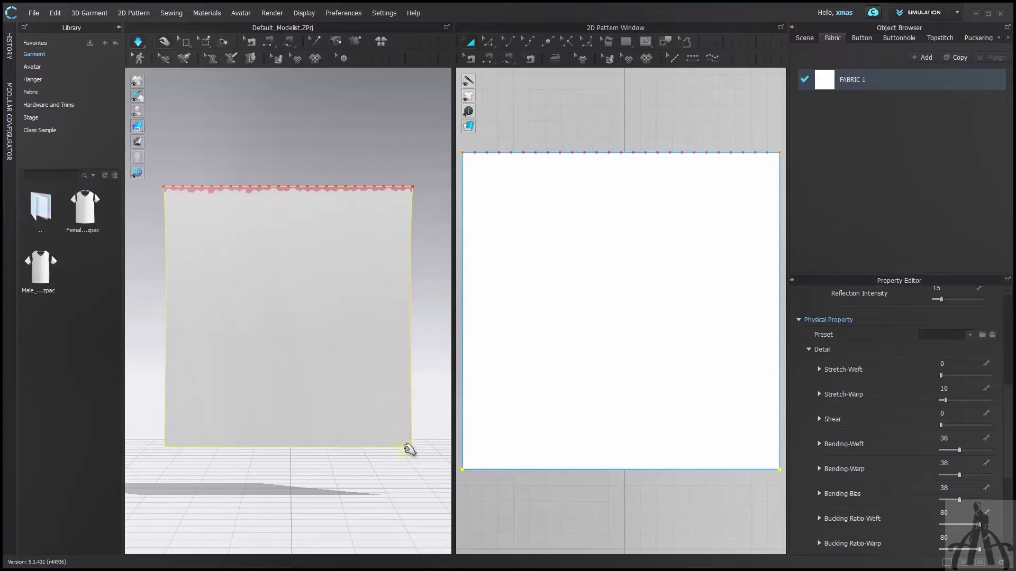
Step: Set Shear to 100, then lower it to 5
left_click(950, 417)
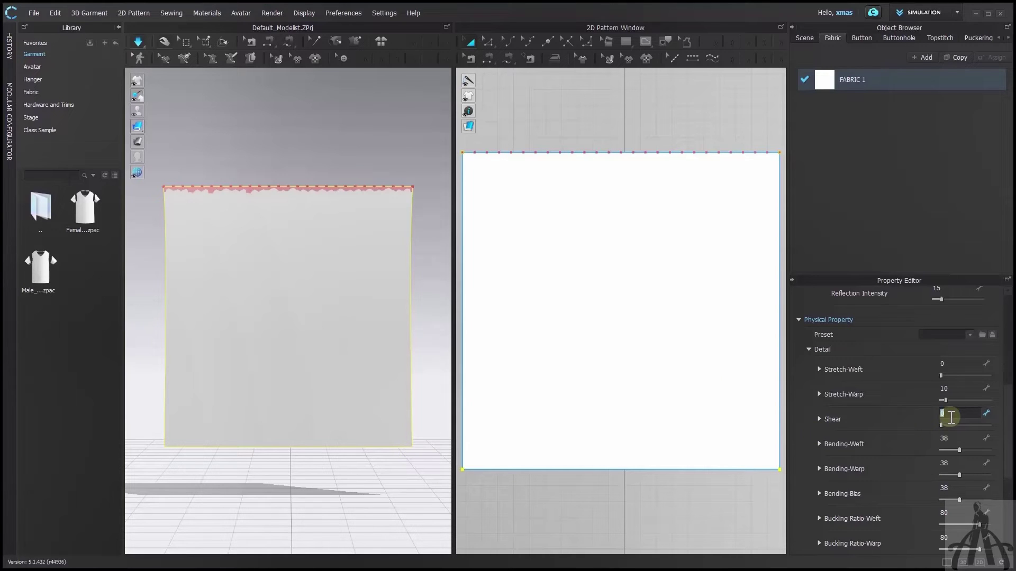
type("100")
key("Return")
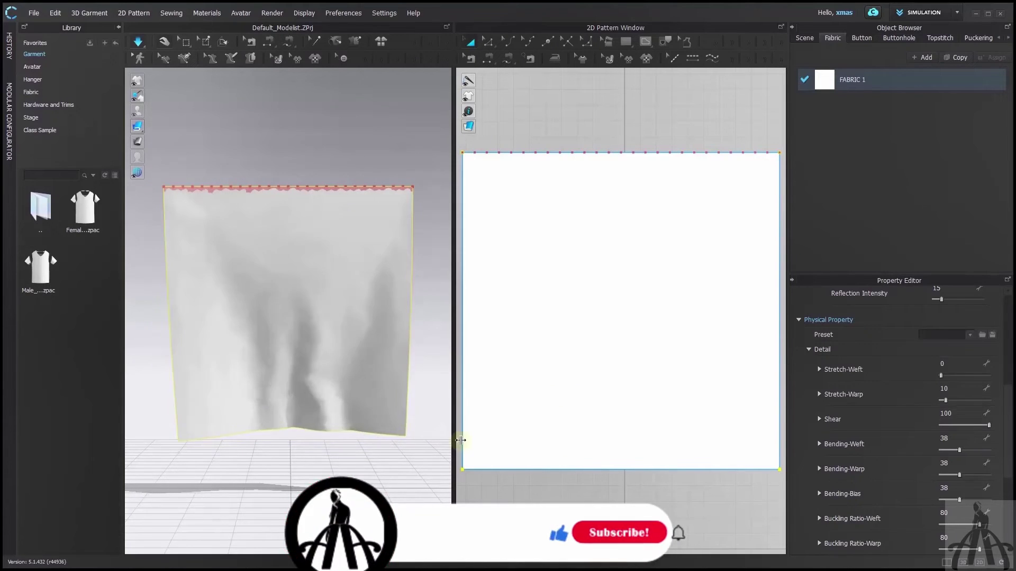
left_click(945, 413)
type("5")
key("Return")
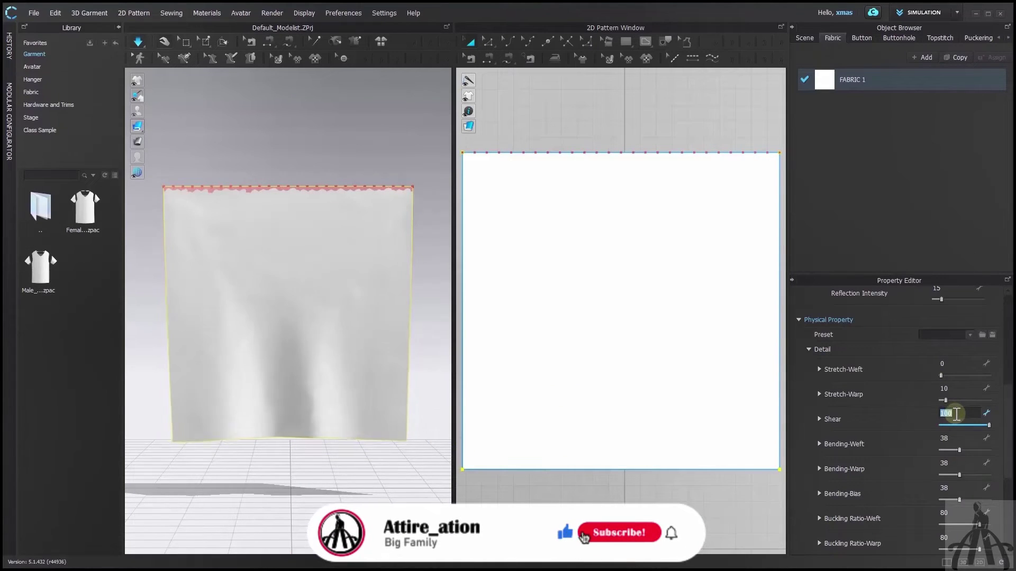
Step: Reset the stretch value back to 27
left_click(944, 364)
type("27")
key("Return")
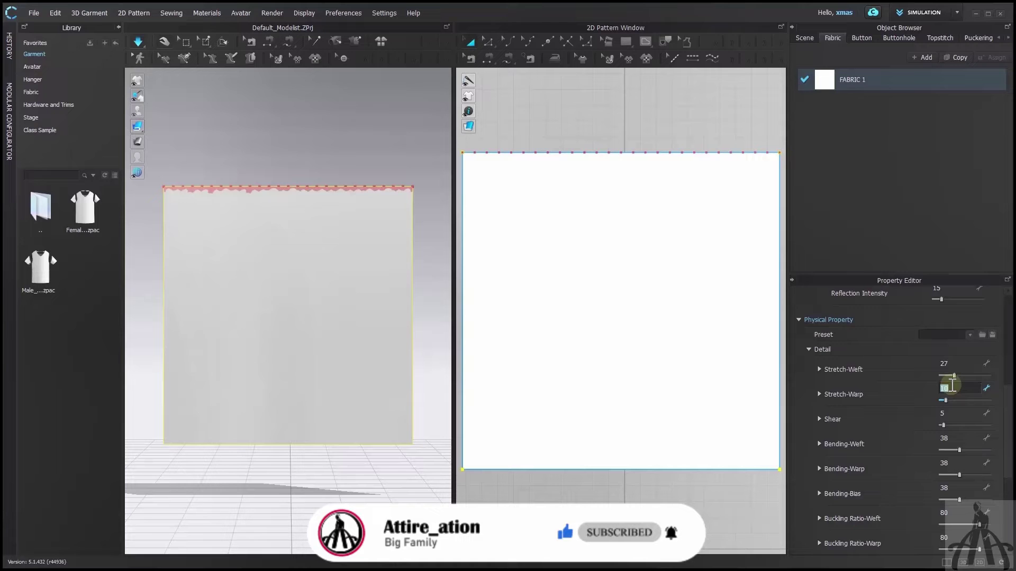
scroll(925, 431, "down", 1)
scroll(926, 426, "down", 3)
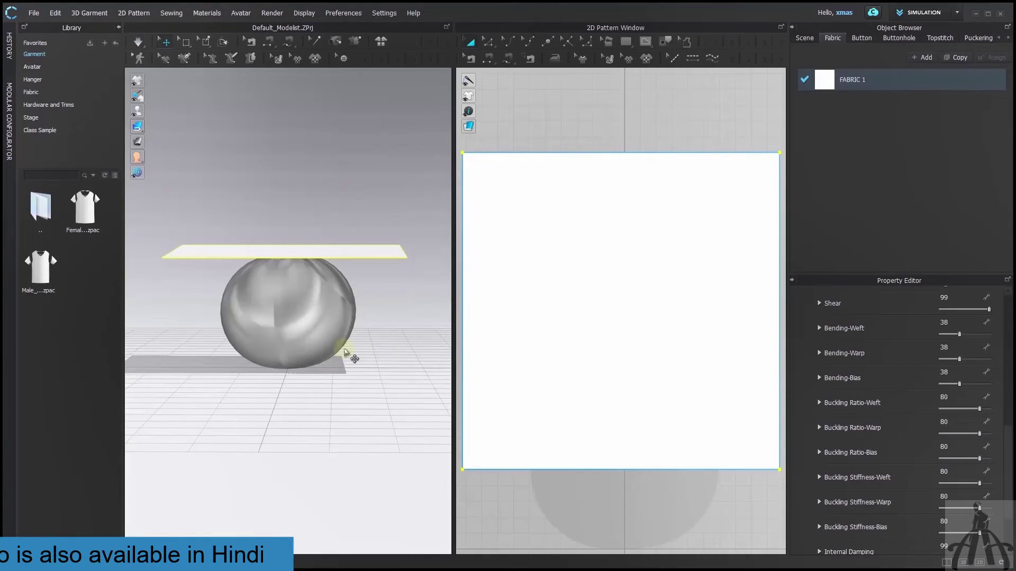
Step: Simulate the fabric falling onto the sphere, then pull it back up off it
right_click_drag(291, 321, 365, 326)
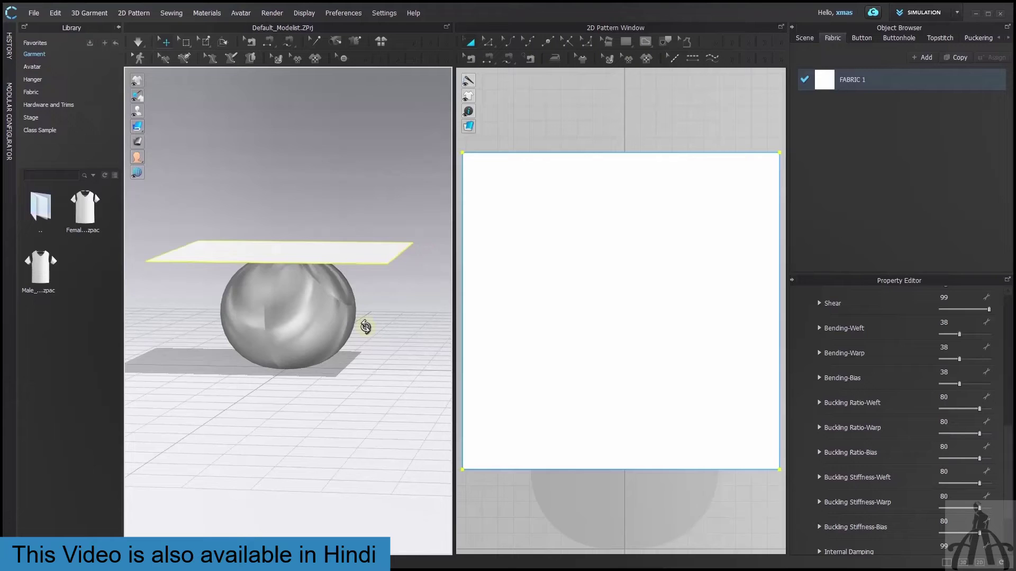
key("space")
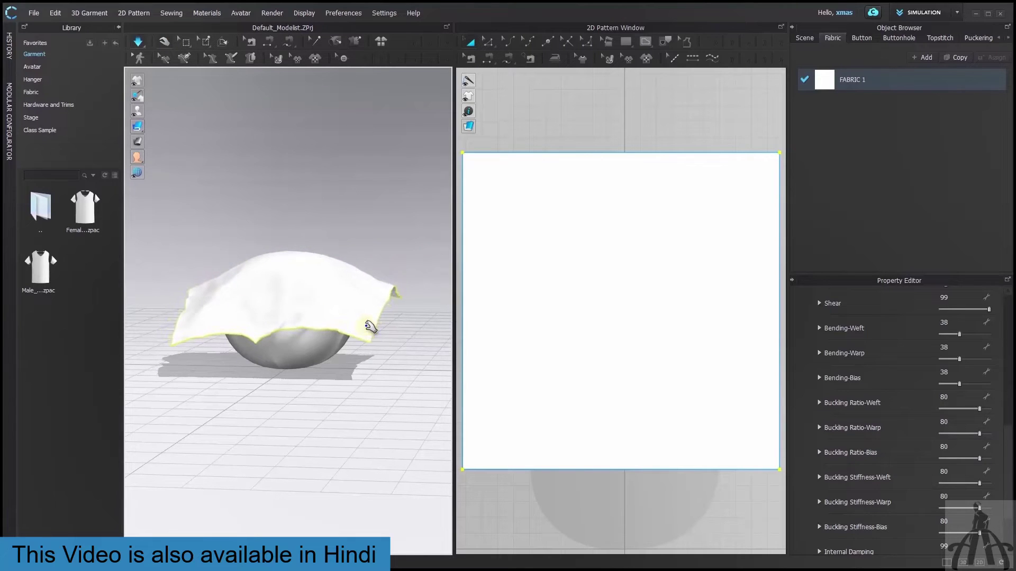
left_click_drag(370, 326, 370, 288)
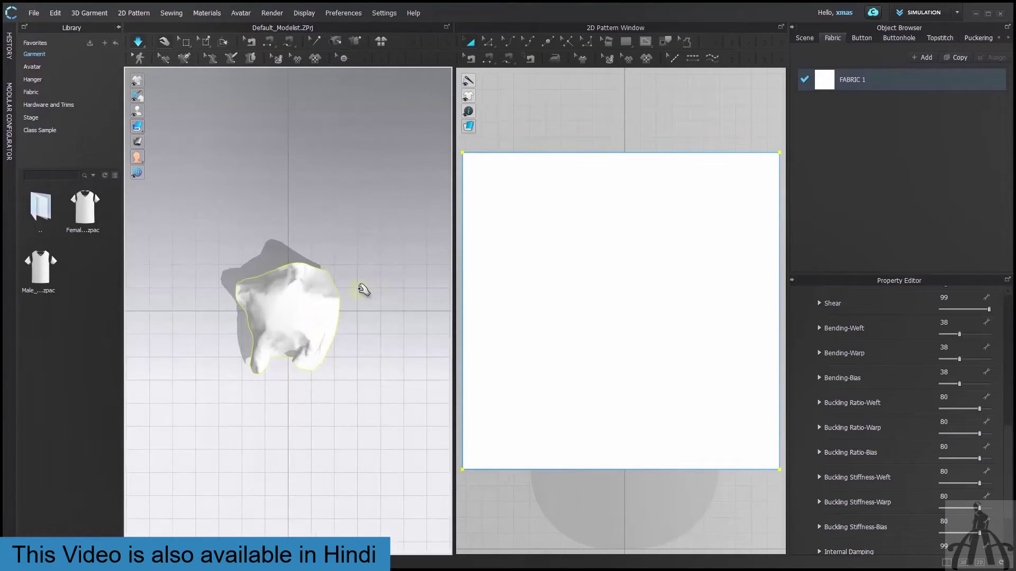
Step: Set Bending-Weft and Bending-Warp to 100, then Bending-Warp and Bending-Bias to 0
left_click(952, 322)
type("100")
key("Return")
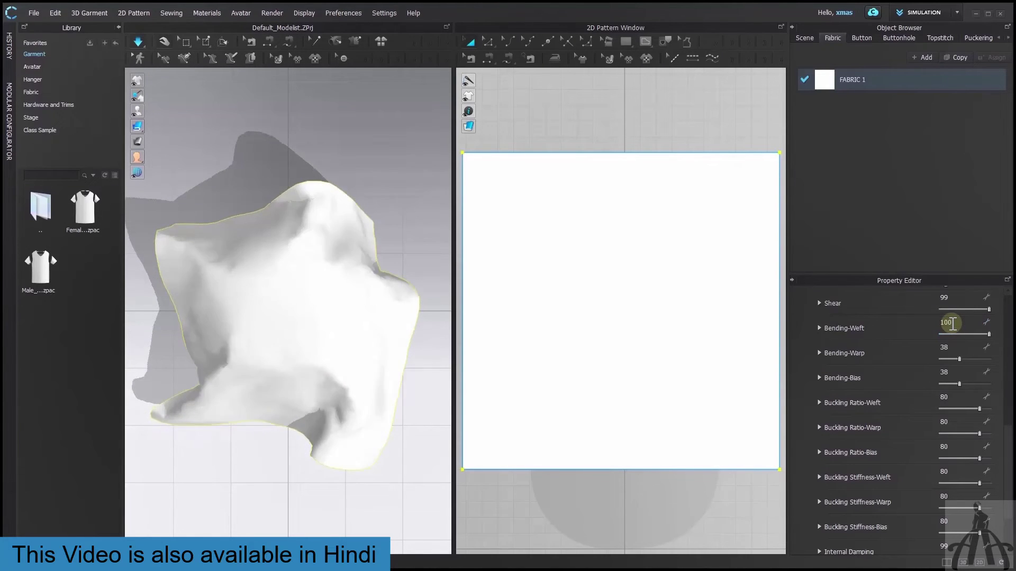
left_click(952, 347)
type("100")
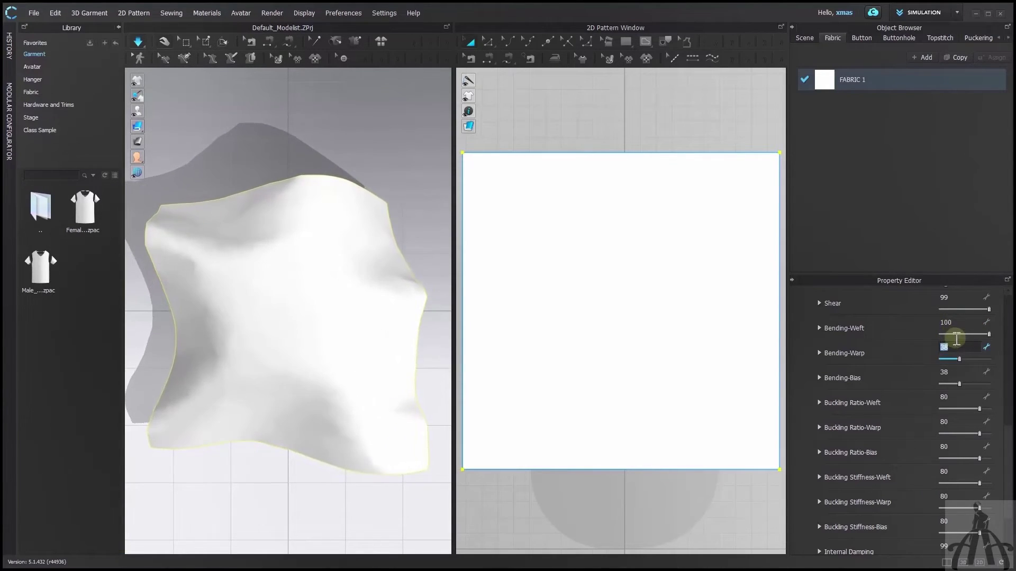
key("Return")
left_click(955, 342)
type("00")
key("Return")
left_click(959, 373)
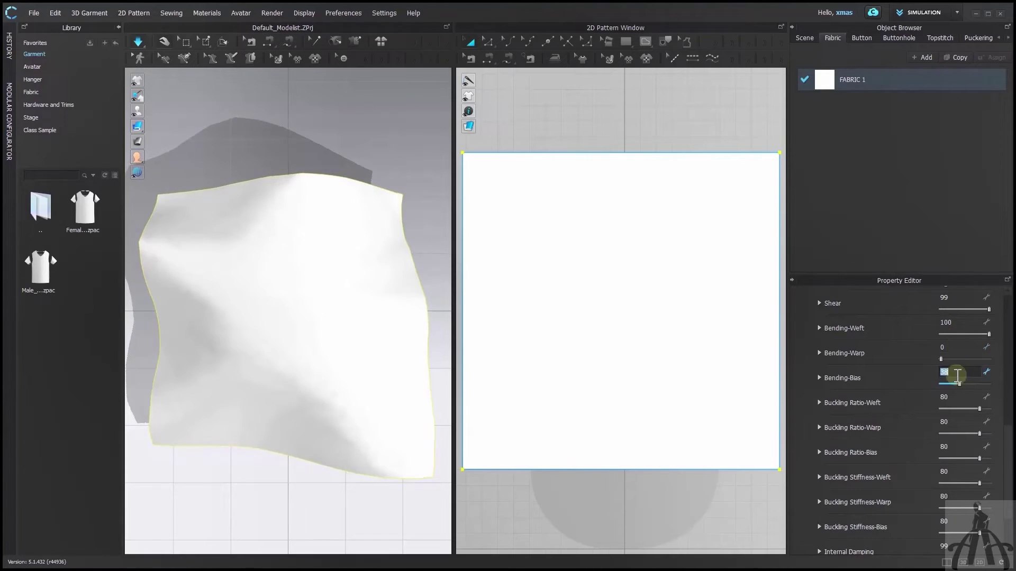
type("0")
key("Return")
Step: Edit Bending-Weft again and view the draped fabric from the top
right_click_drag(404, 358, 295, 276)
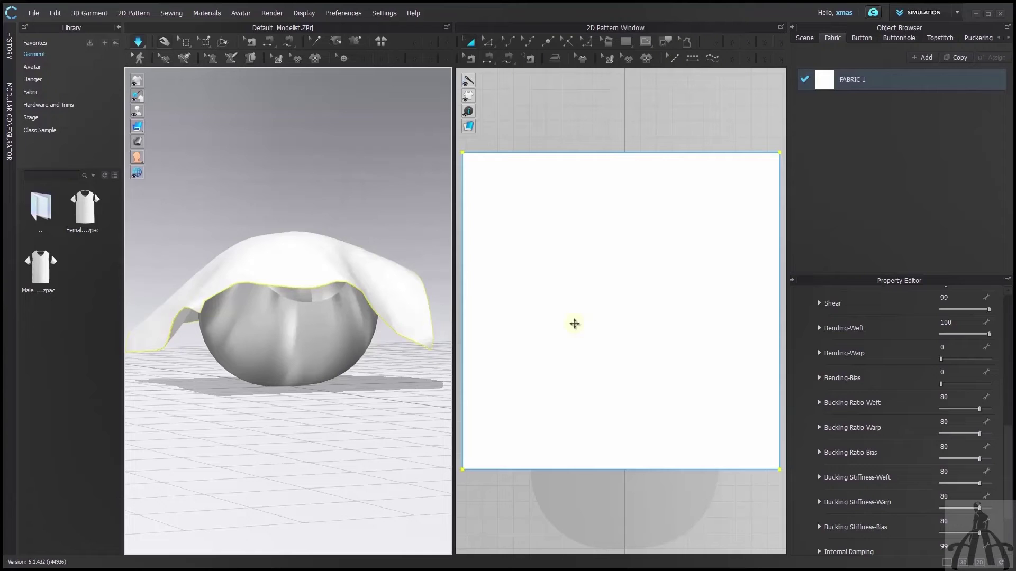
left_click(960, 323)
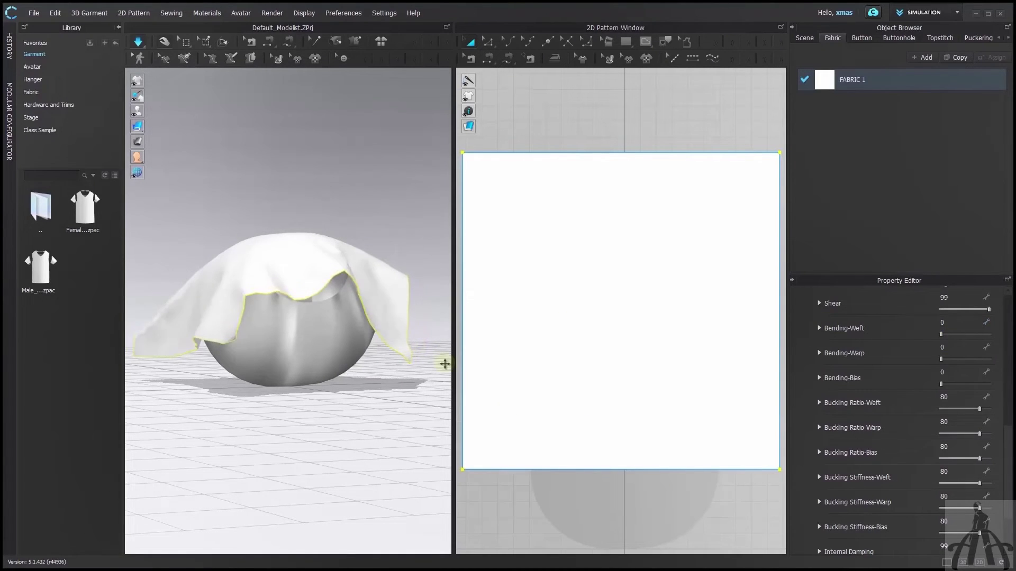
key("5")
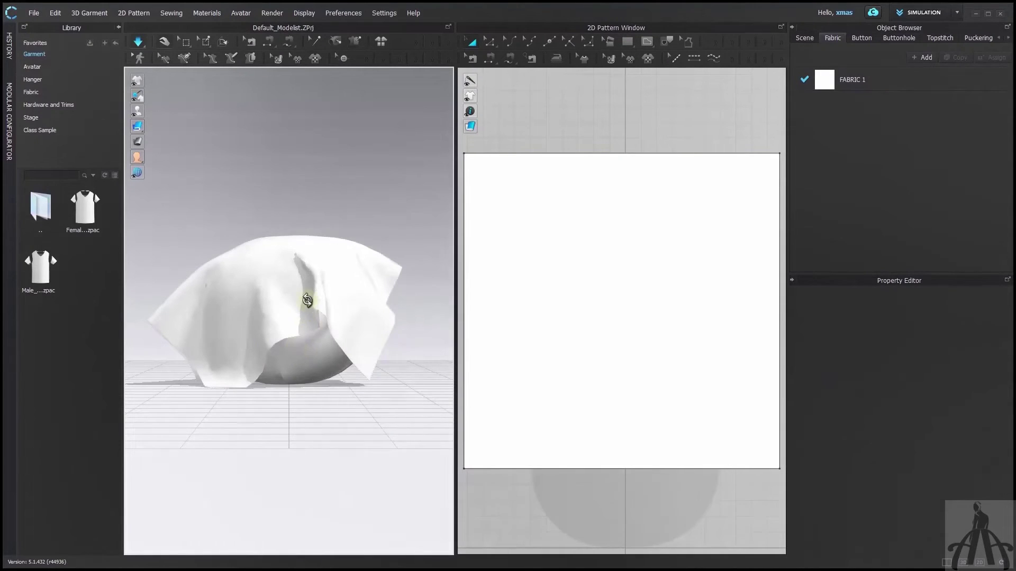
Step: Delete the sphere avatar so the cloth collapses onto the floor
right_click(301, 355)
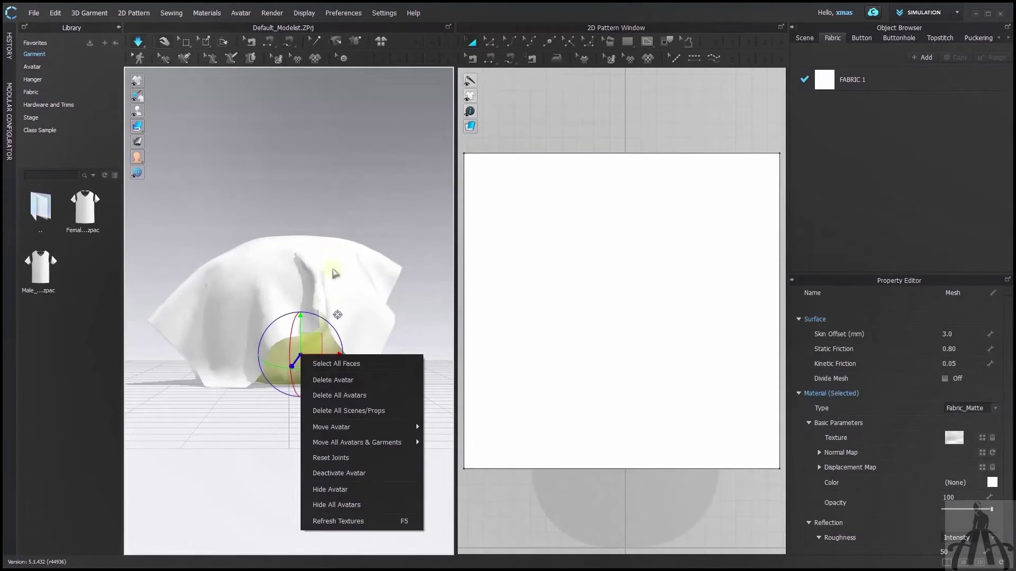
left_click(351, 376)
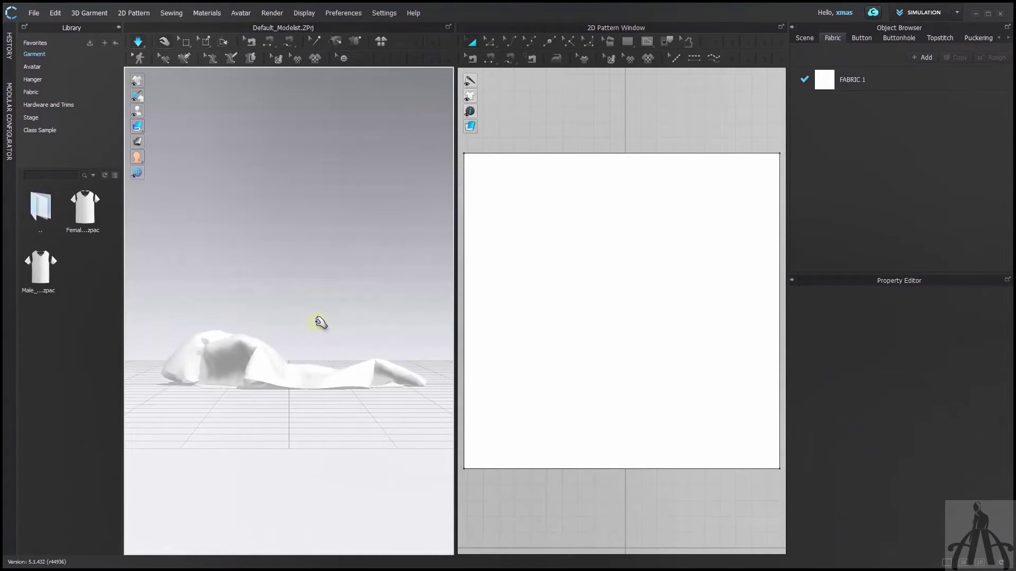
right_click_drag(321, 321, 137, 423)
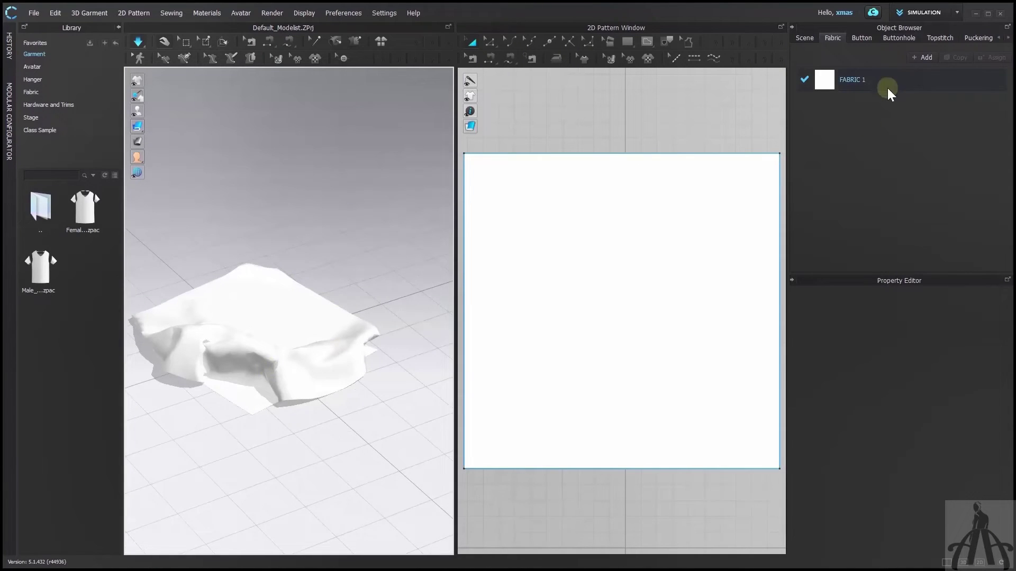
Step: Drop Buckling Ratio weft and bias to 0, restore them to 100, and tug the cloth
left_click(888, 85)
scroll(985, 444, "down", 3)
left_click_drag(978, 335, 907, 345)
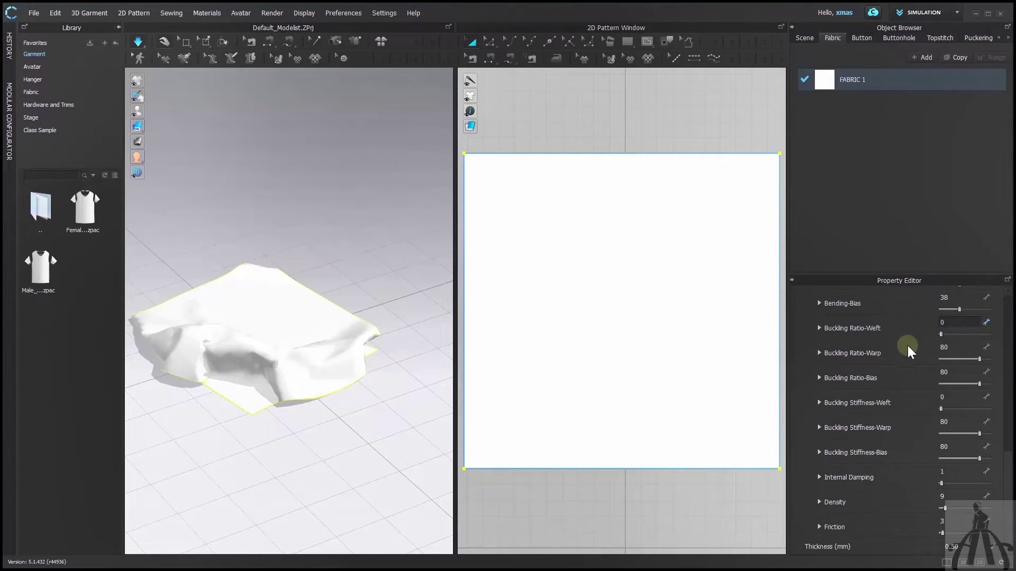
left_click_drag(979, 384, 990, 359)
left_click(941, 360)
left_click_drag(941, 334, 1011, 328)
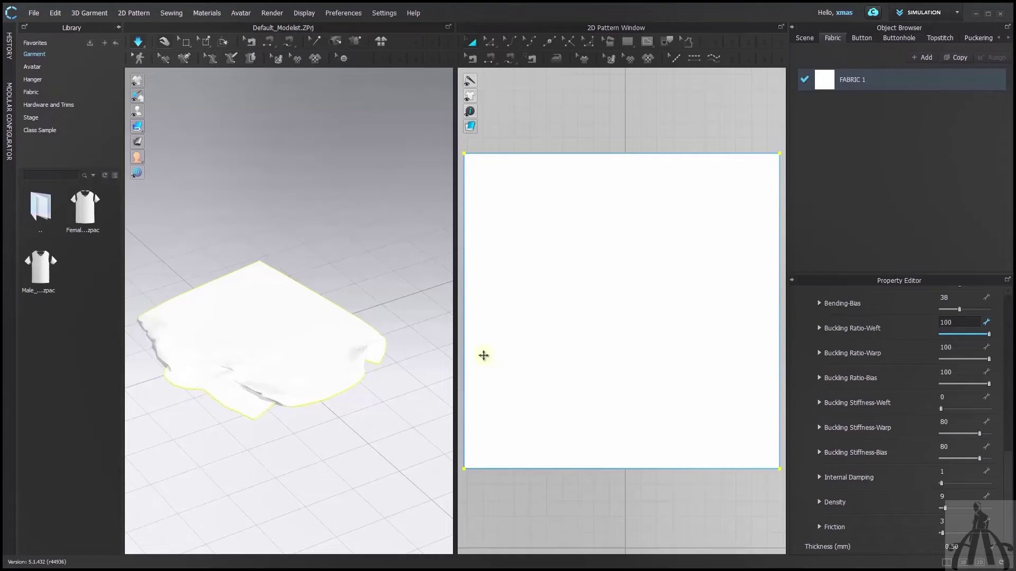
left_click_drag(343, 362, 373, 366)
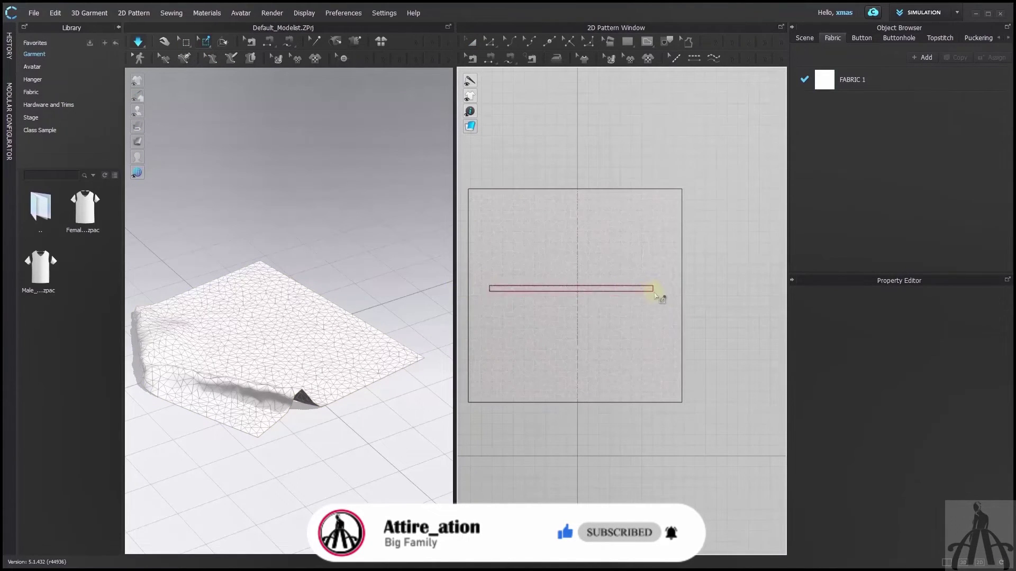
Step: Finish the line across the pattern and move Buckling Stiffness weft/warp/bias to 100, then 80
double_click(654, 289)
left_click(249, 154)
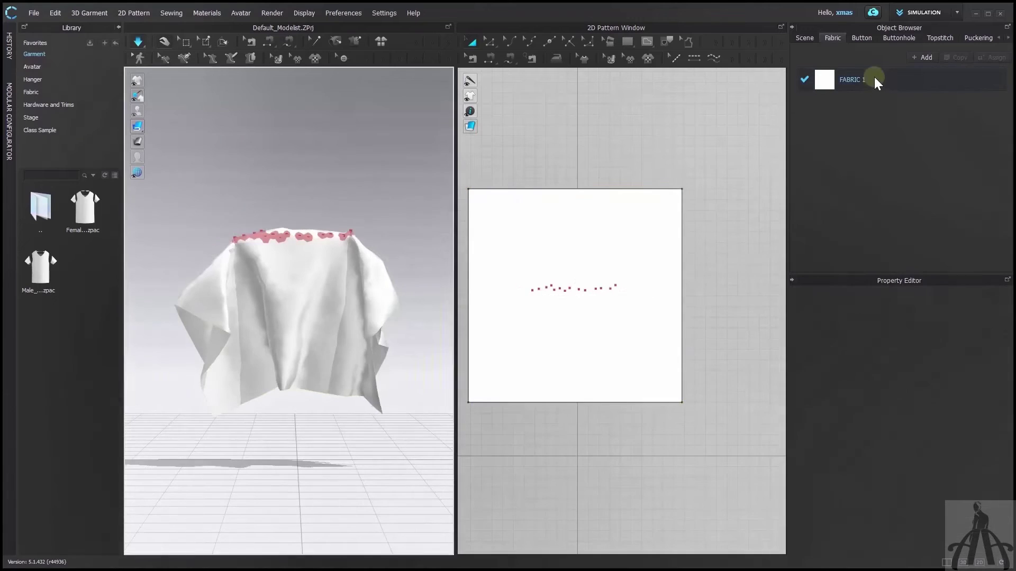
left_click(875, 78)
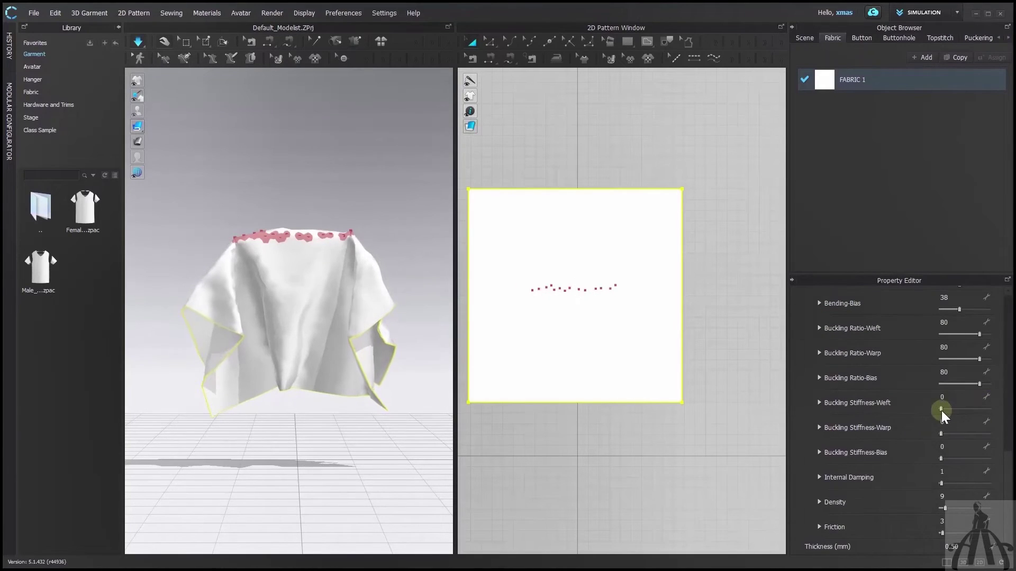
left_click_drag(941, 409, 989, 410)
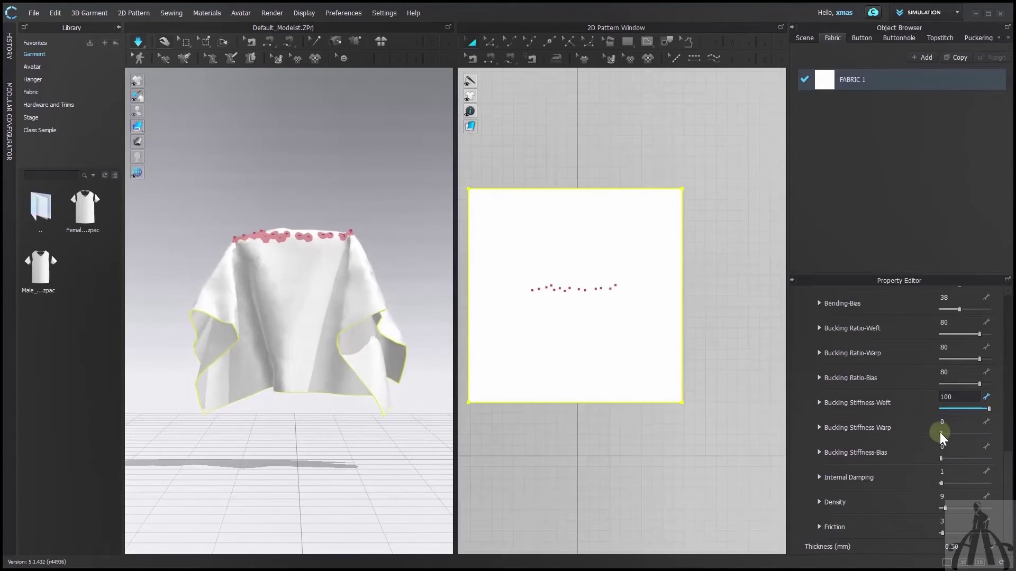
left_click_drag(941, 433, 993, 434)
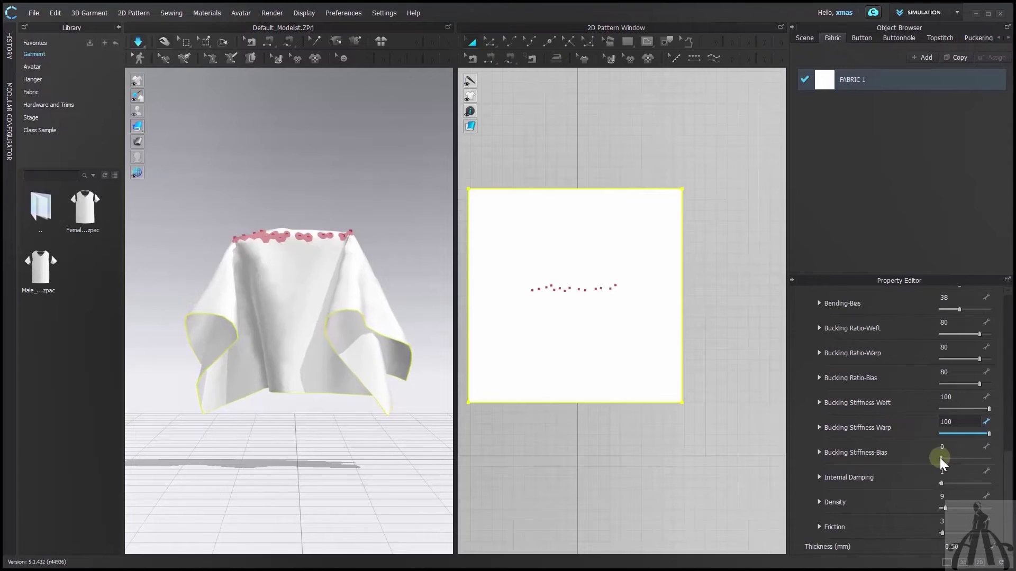
left_click_drag(939, 458, 1011, 454)
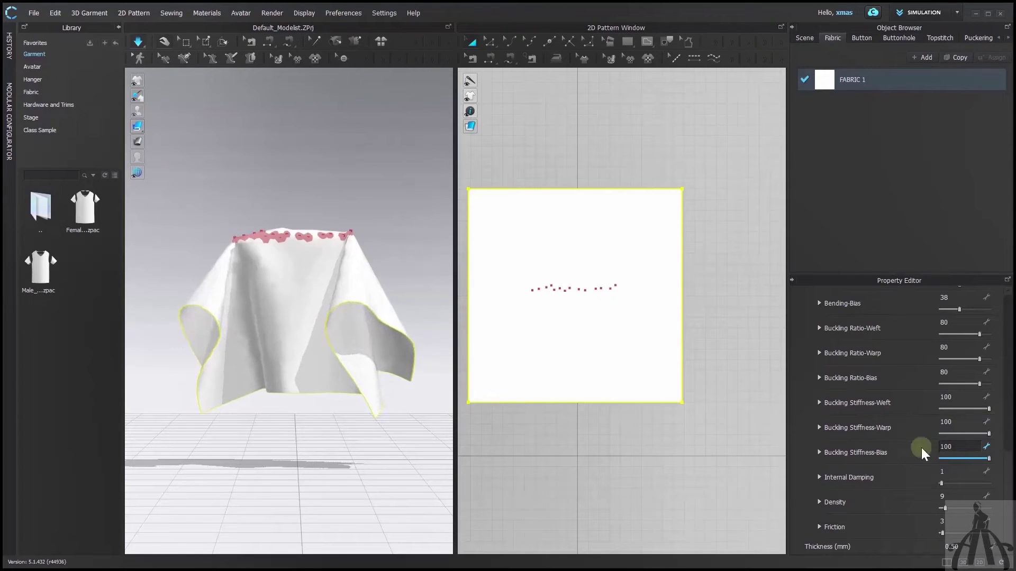
left_click_drag(989, 409, 938, 458)
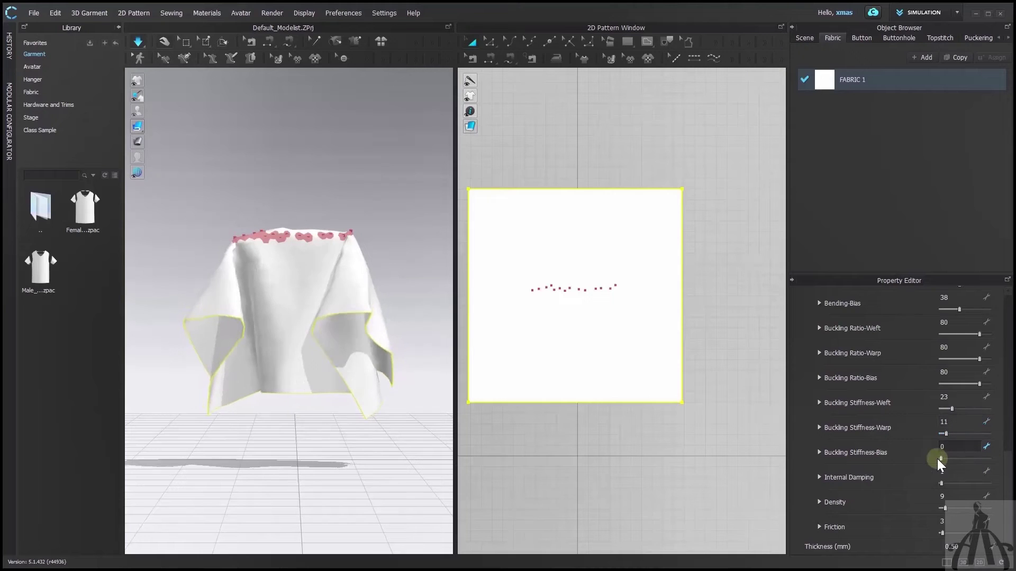
Step: Raise FABRIC 1's Internal Damping to 98
left_click(347, 281)
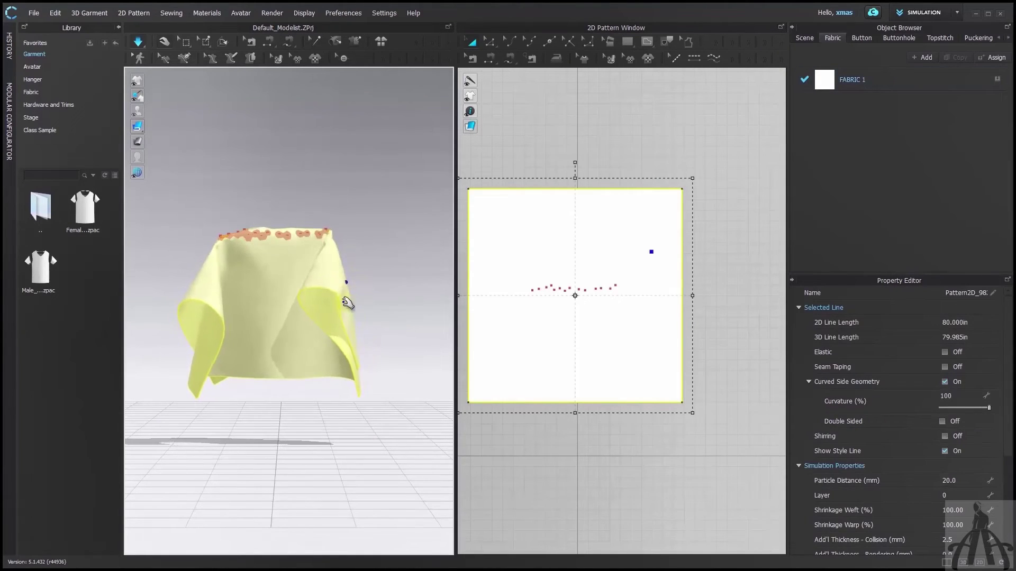
left_click(783, 415)
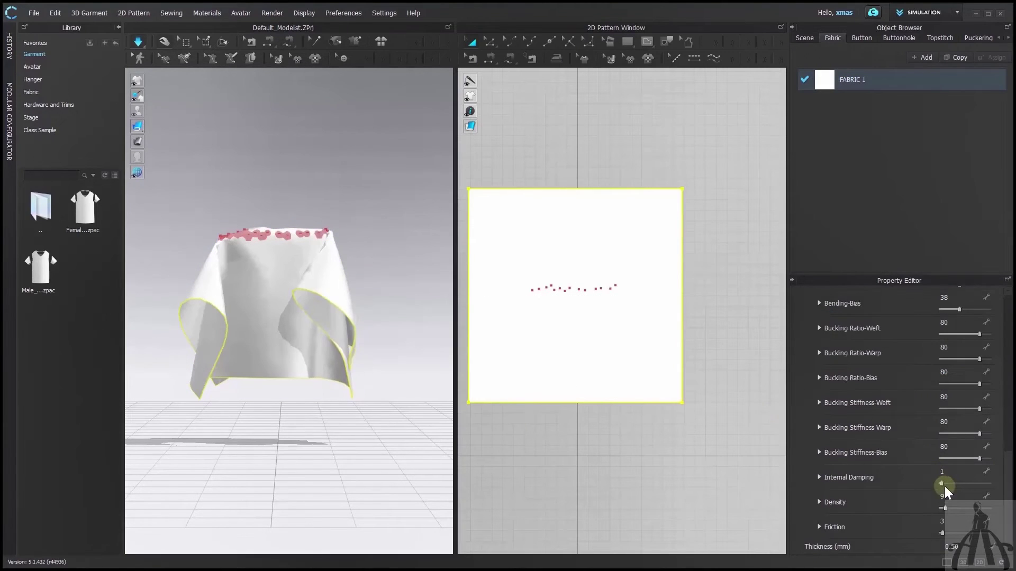
left_click_drag(943, 484, 1011, 482)
left_click(944, 482)
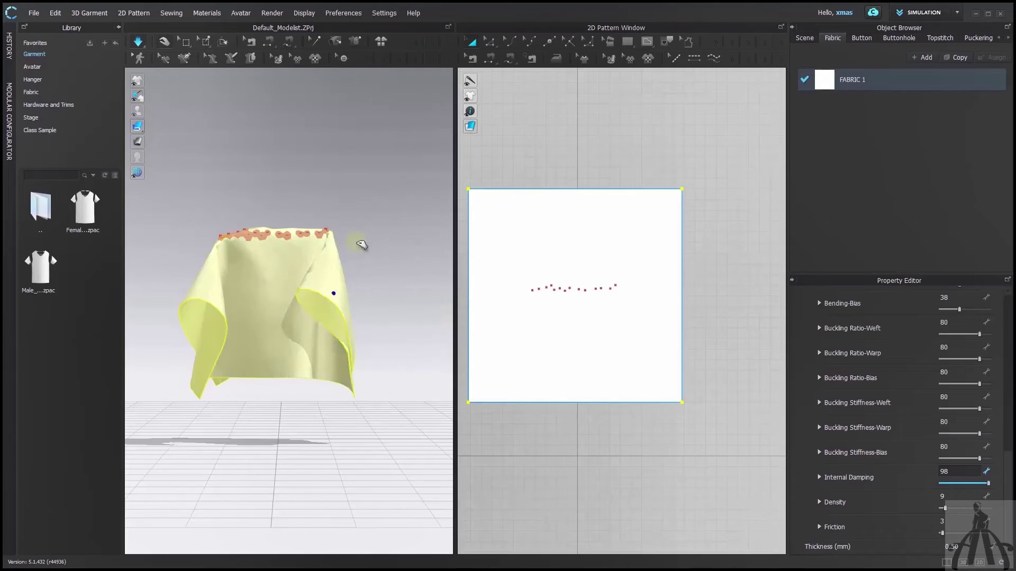
Step: Pull the hanging cloth around in the 3D view to see how it reshapes
left_click(341, 285)
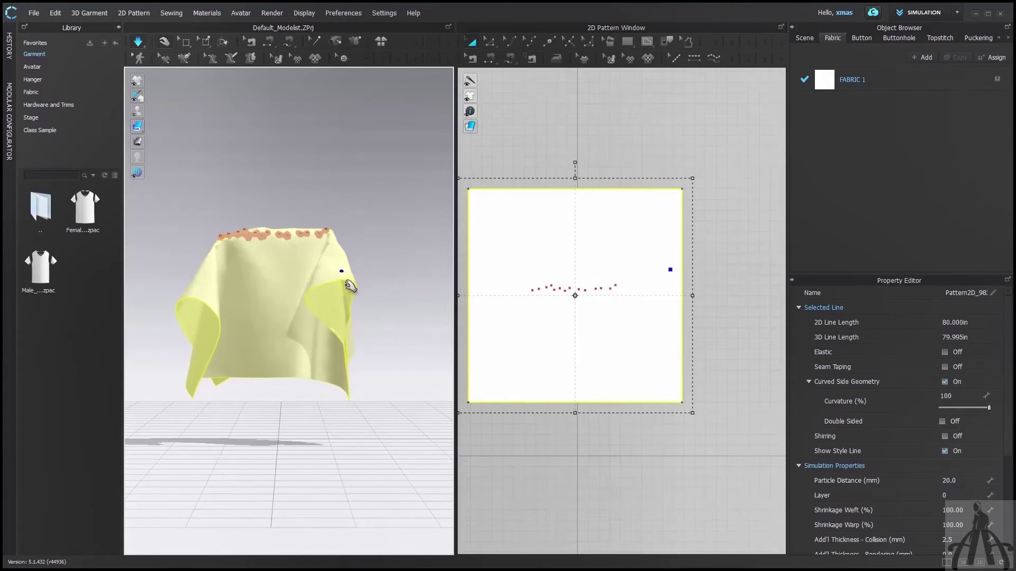
left_click_drag(344, 272, 356, 139)
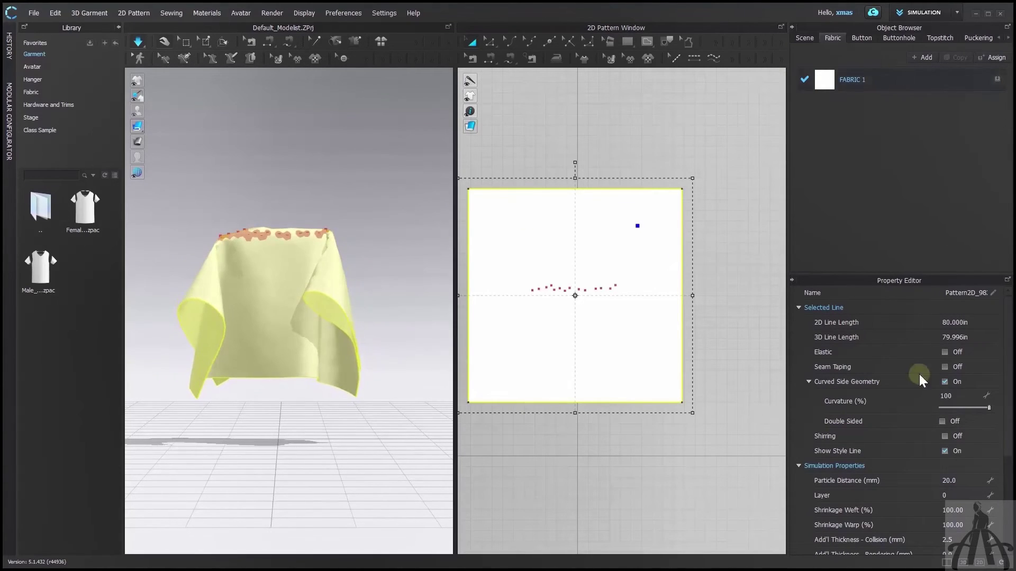
key("Escape")
left_click_drag(345, 250, 353, 109)
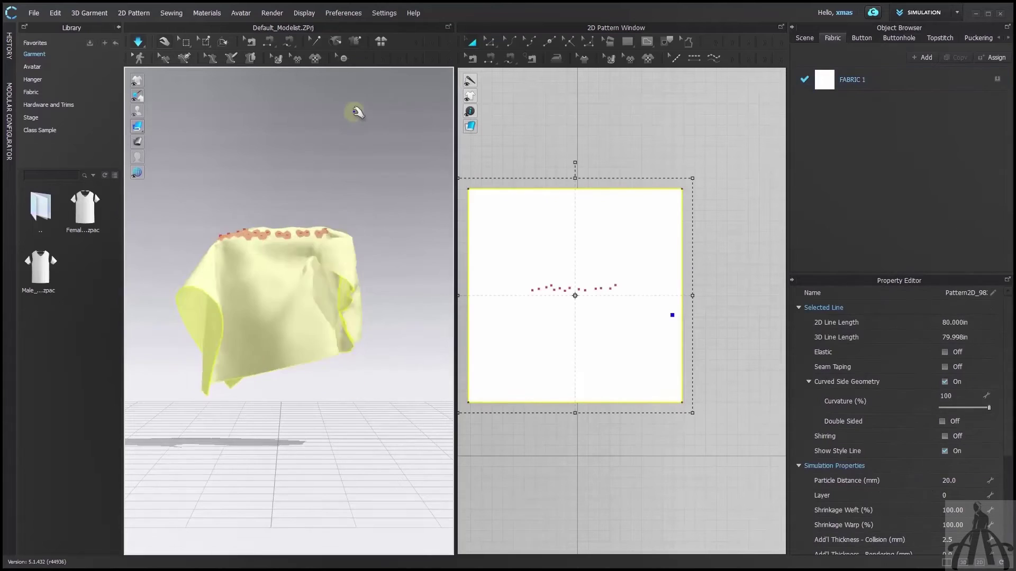
left_click_drag(322, 347, 301, 335)
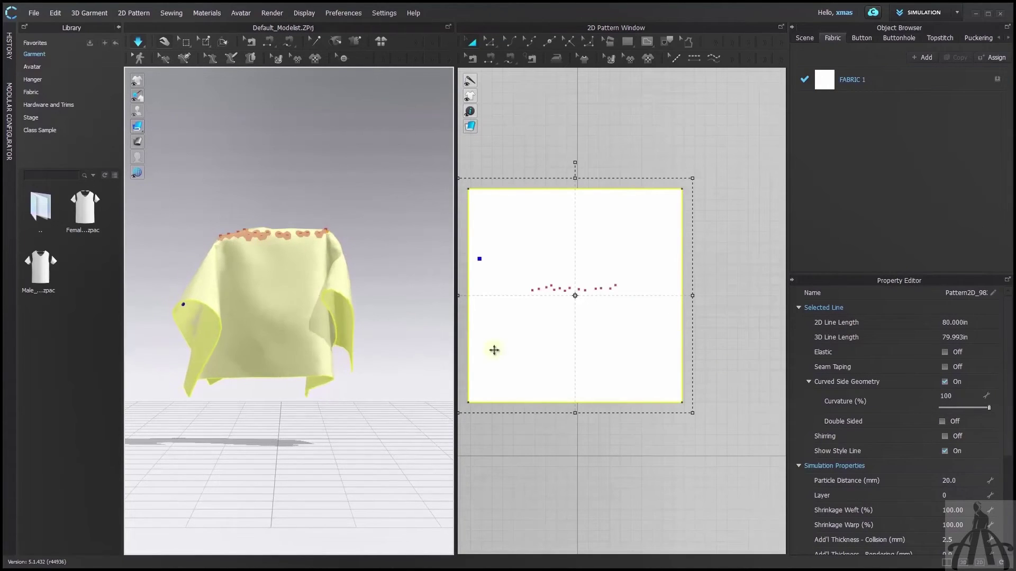
key("Escape")
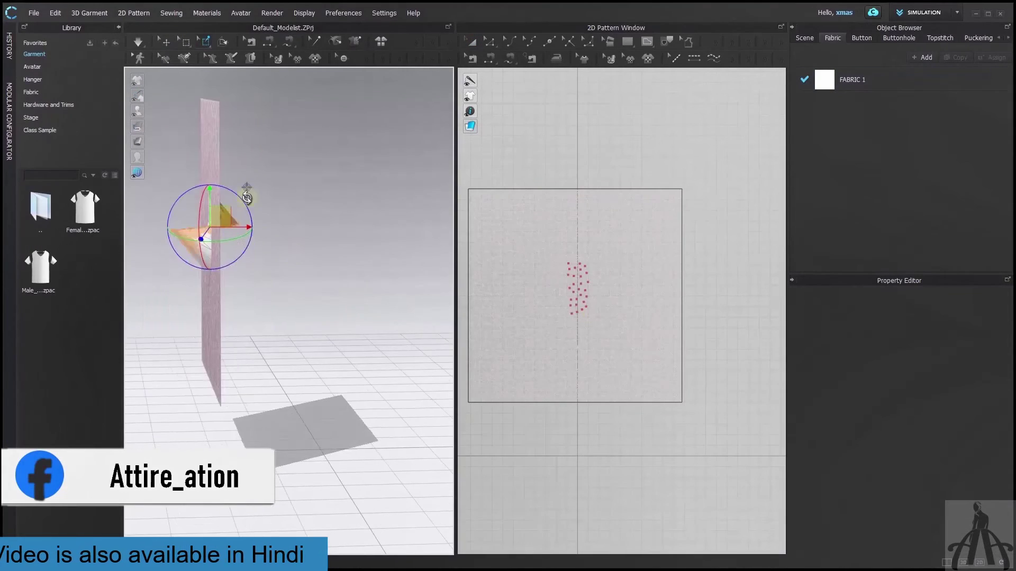
Step: Simulate the pinned swatch while moving Density to 99, then down to 0
key("space")
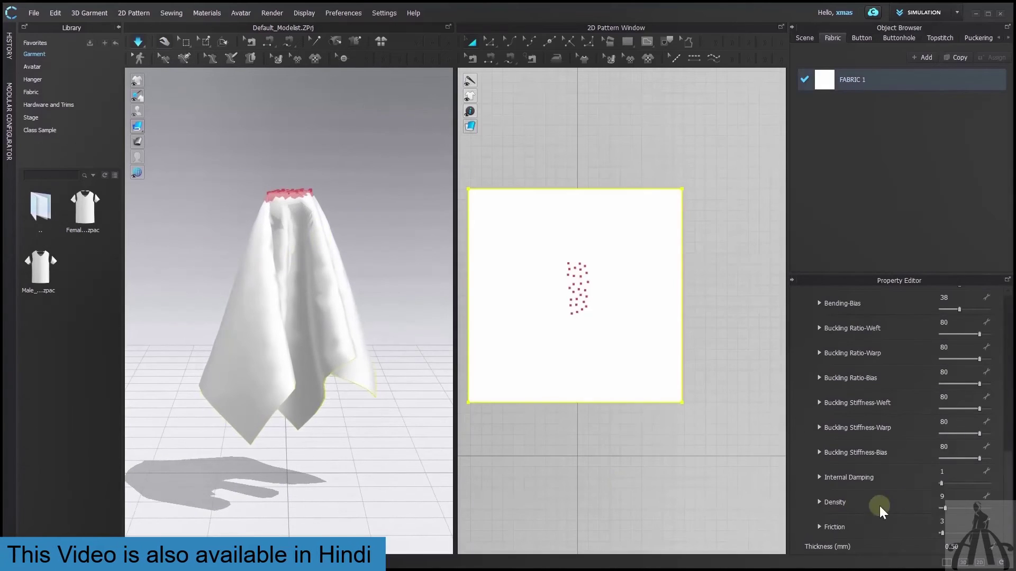
left_click_drag(945, 509, 996, 510)
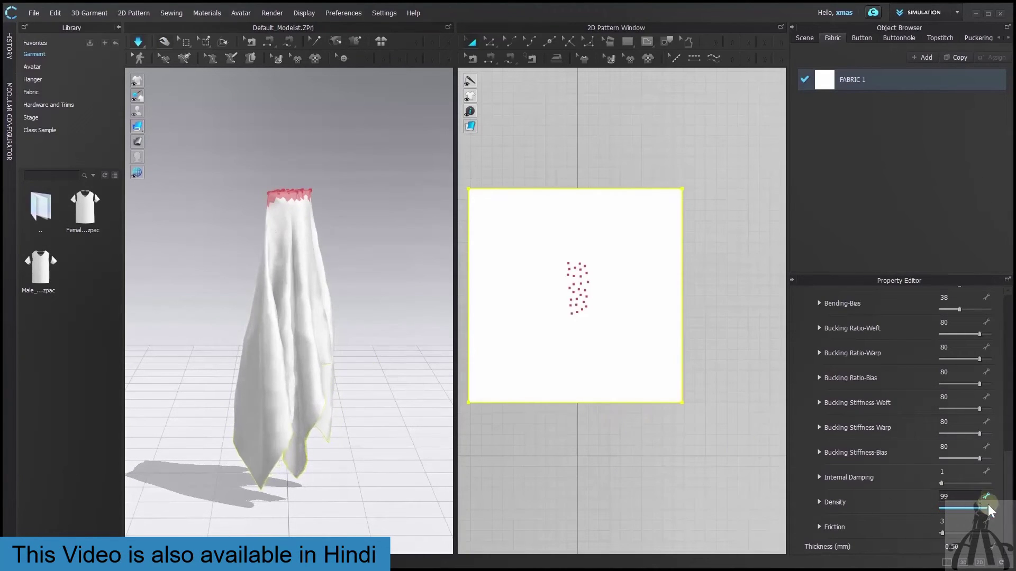
left_click_drag(984, 510, 929, 513)
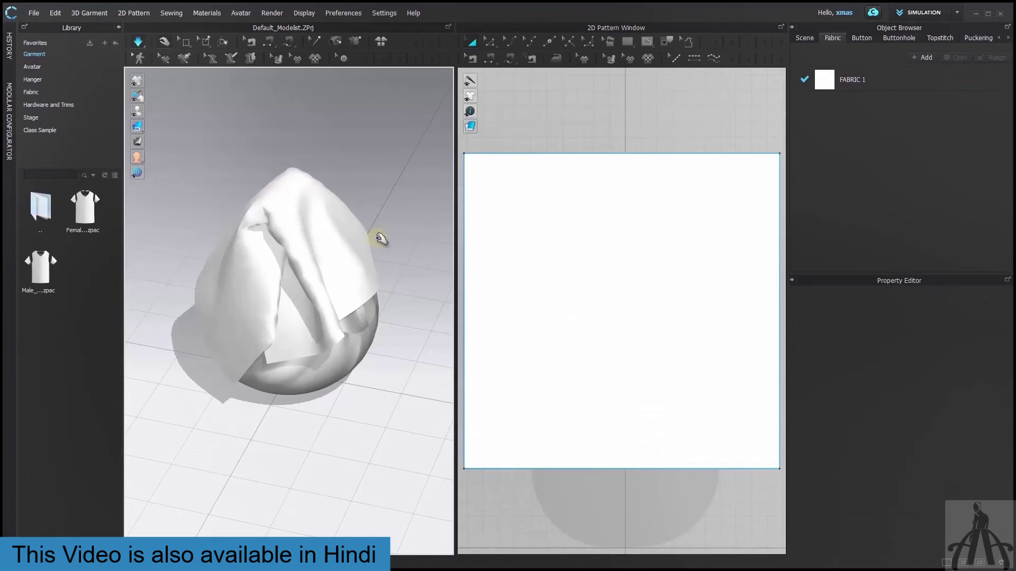
Step: Pull the cloth around on the sphere and lower FABRIC 1's Friction from 100 to 85
left_click(378, 301)
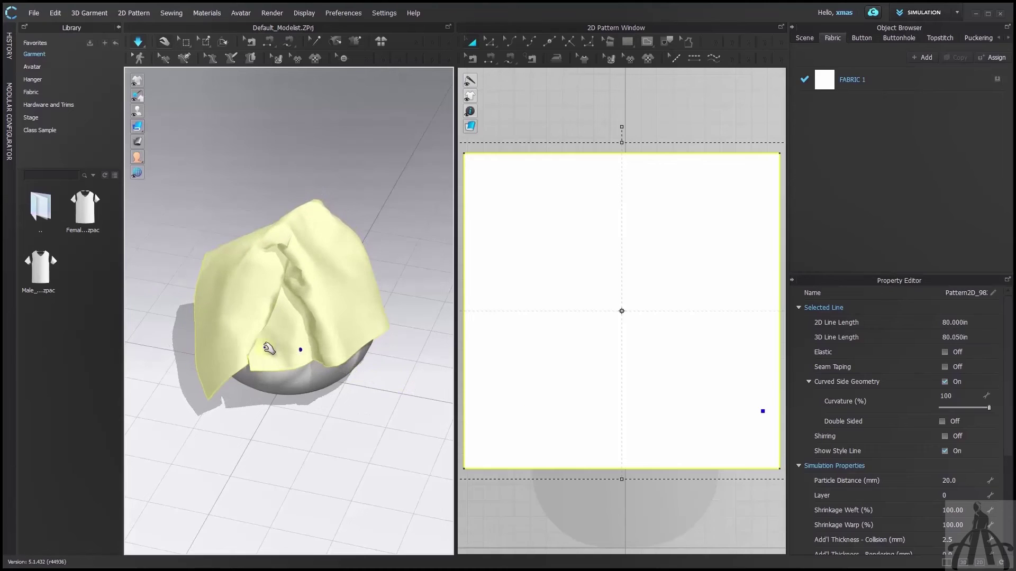
mouse_move(259, 332)
left_mouse_down()
mouse_move(170, 287)
mouse_move(256, 341)
mouse_move(347, 366)
mouse_move(362, 339)
mouse_move(322, 410)
mouse_move(233, 402)
mouse_move(225, 429)
mouse_move(205, 348)
left_mouse_up()
left_click(852, 79)
left_click(929, 332)
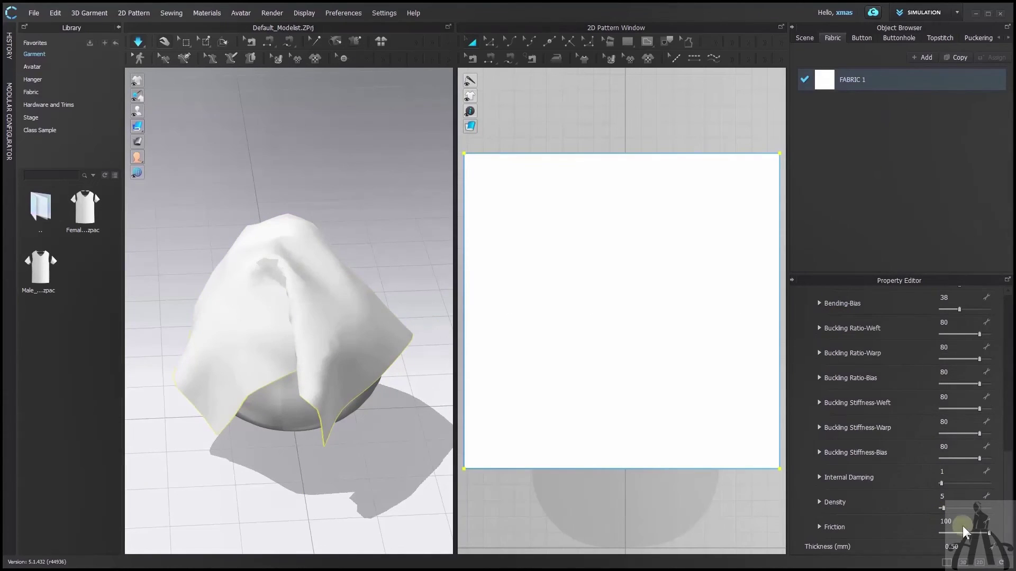
left_click_drag(989, 532, 979, 532)
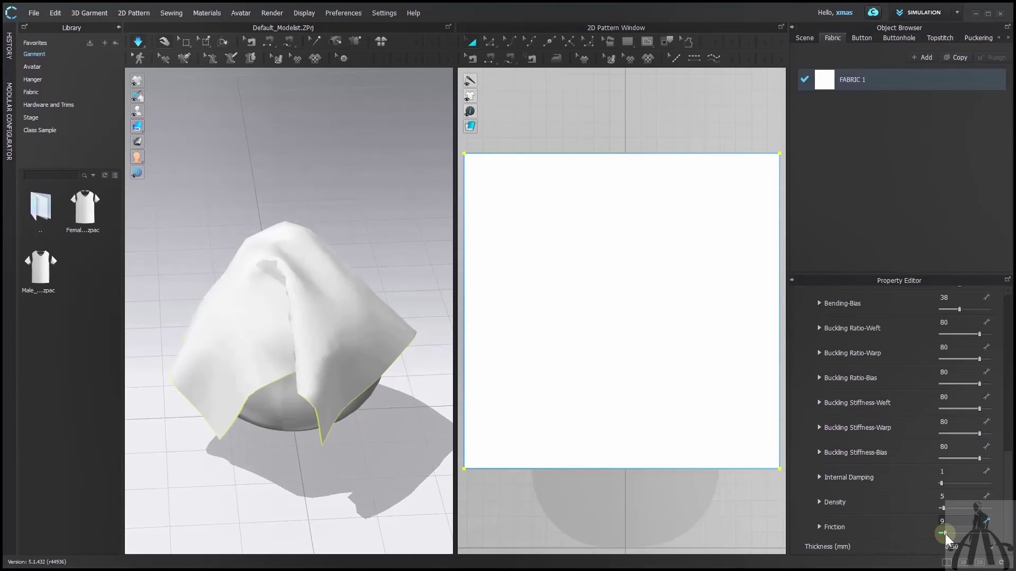
Step: Orbit to a low side view of the sphere and reduce Friction to 0
left_click(432, 478)
right_click_drag(300, 447, 415, 408)
left_click(920, 525)
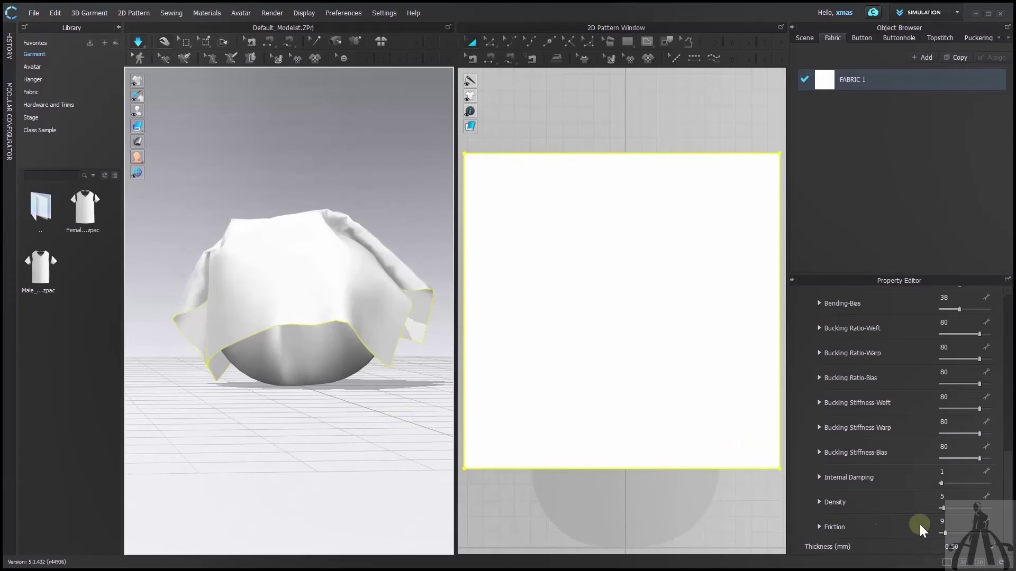
left_click_drag(942, 531, 935, 533)
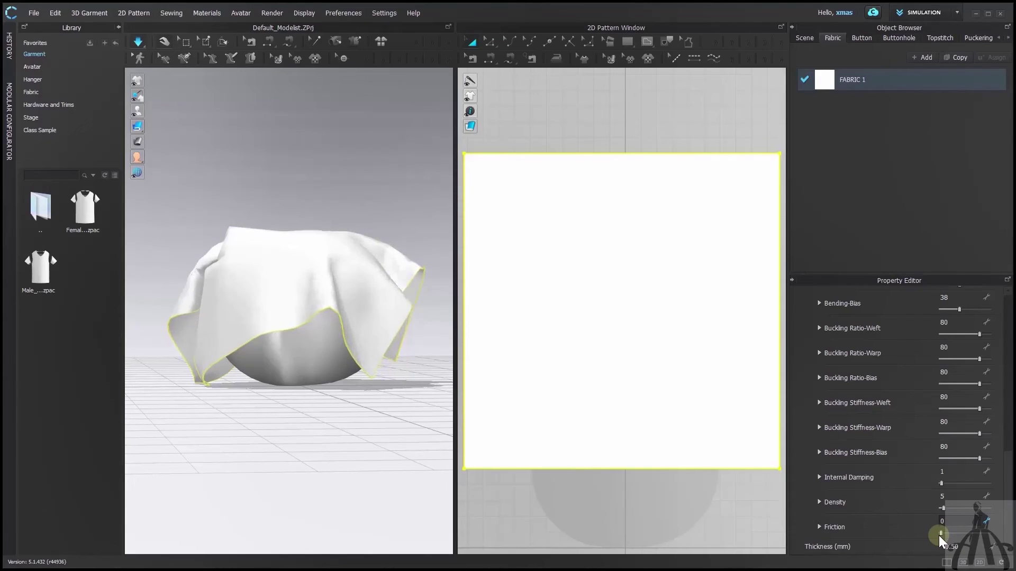
Step: Set Friction back to 100 and pull the cloth upward off the sphere into a peak
left_click_drag(941, 533, 1008, 534)
left_click_drag(316, 271, 318, 96)
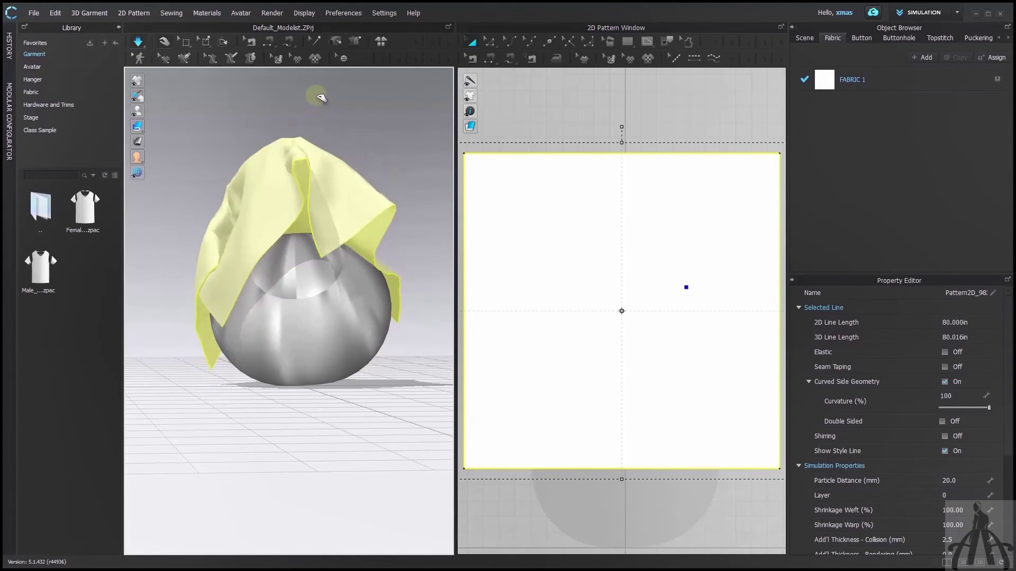